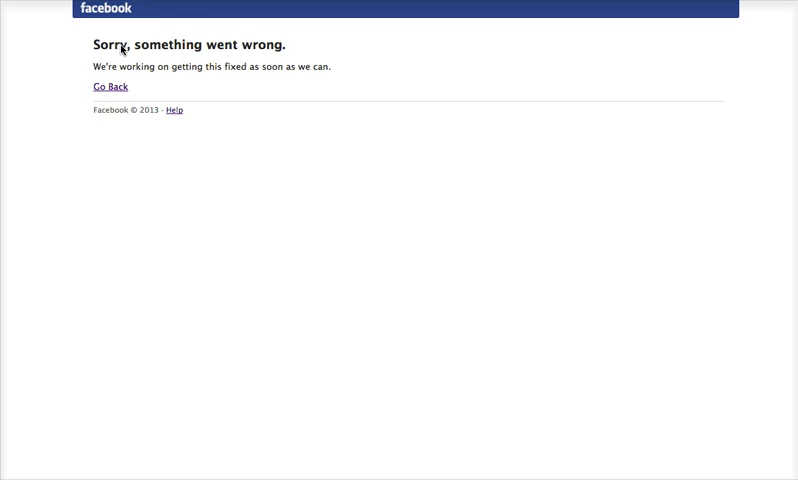
- Reload the profile Timeline and focus the unposted status draft about the passing storm
left_click(295, 190)
left_click_drag(272, 128, 296, 105)
left_click(376, 142)
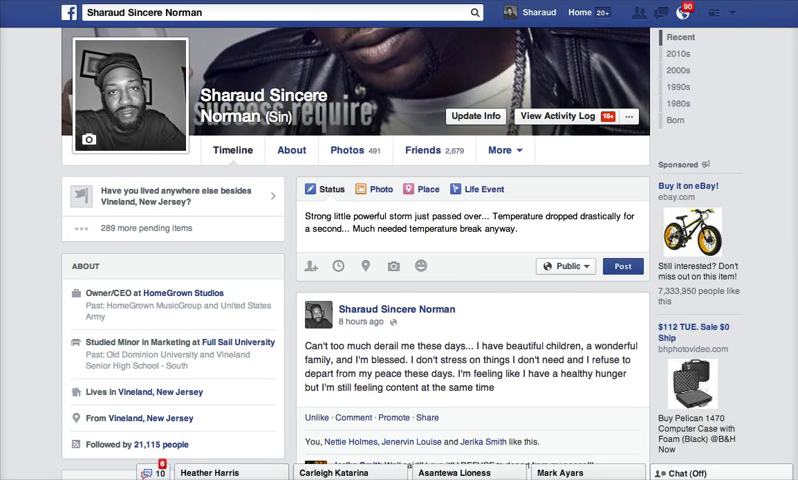
left_click(527, 232)
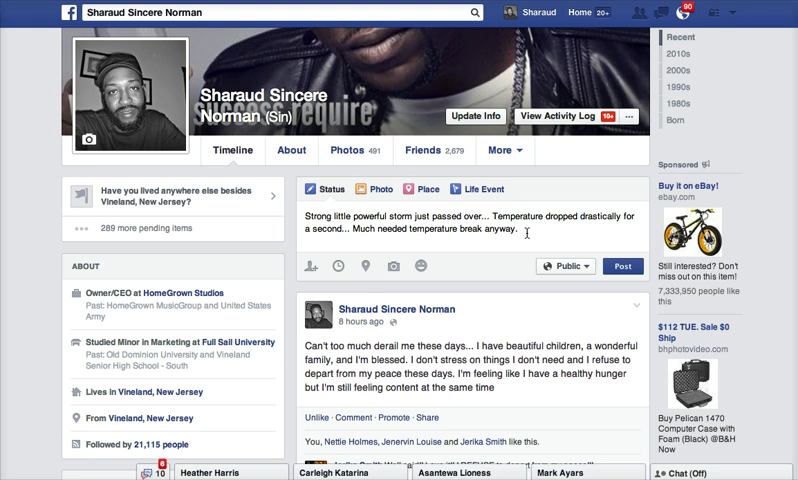
- Select the status composer area, which brings up the 'Sorry, something went wrong' page
left_click(527, 200)
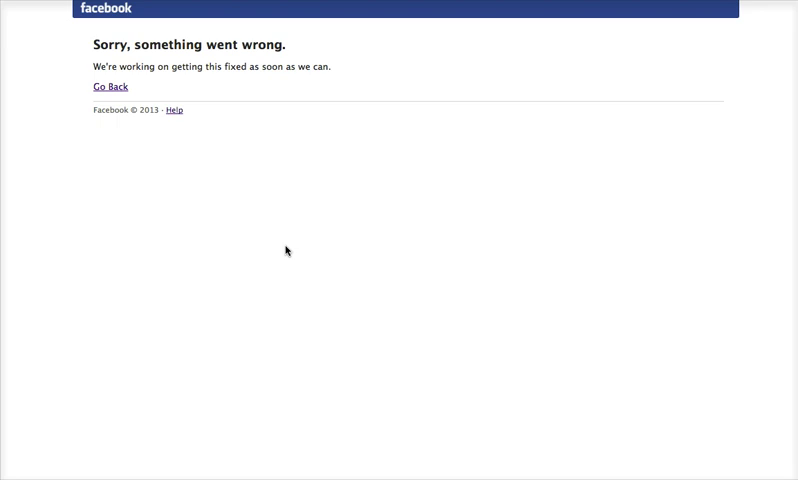
left_click(84, 45)
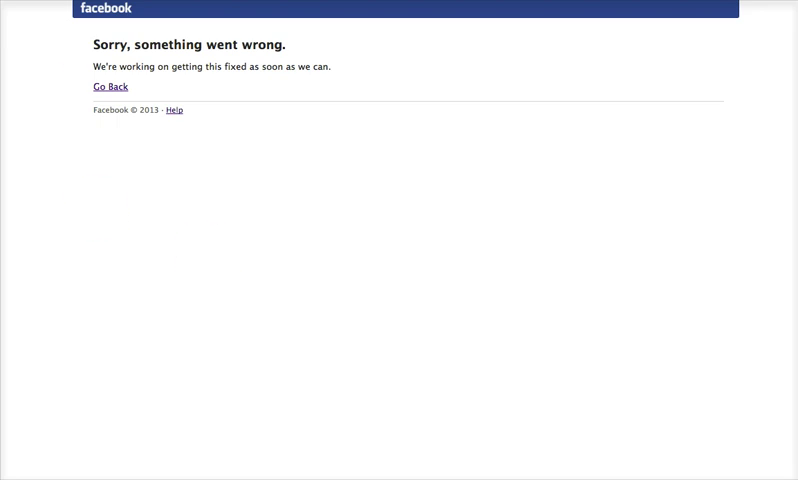